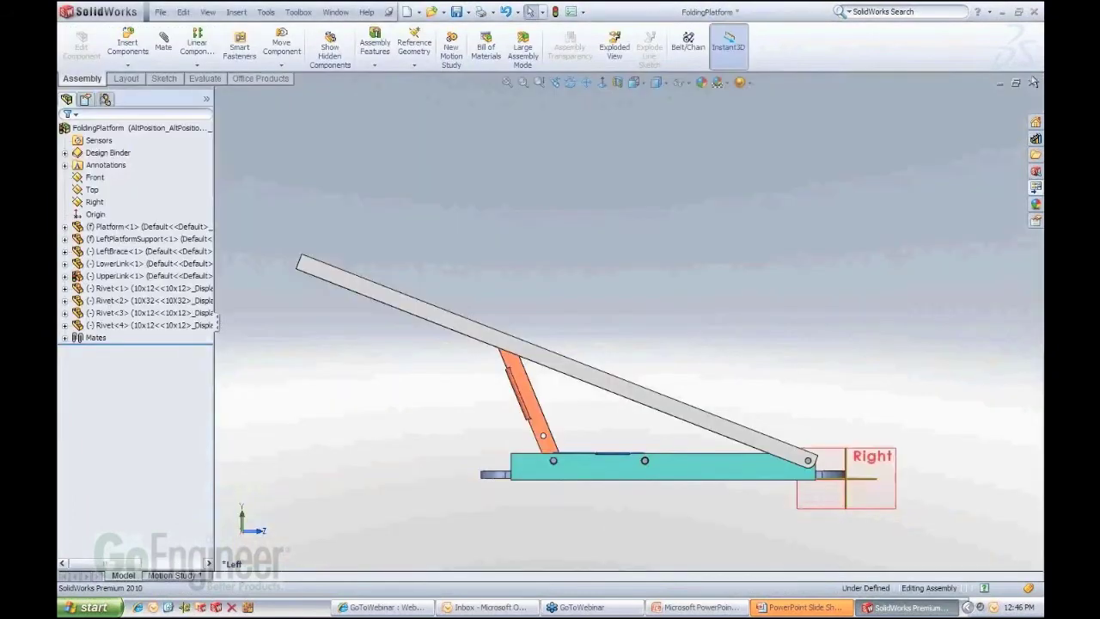
# - Close the FoldingPlatform drawing and assembly without saving changes
pyautogui.click(1033, 82)
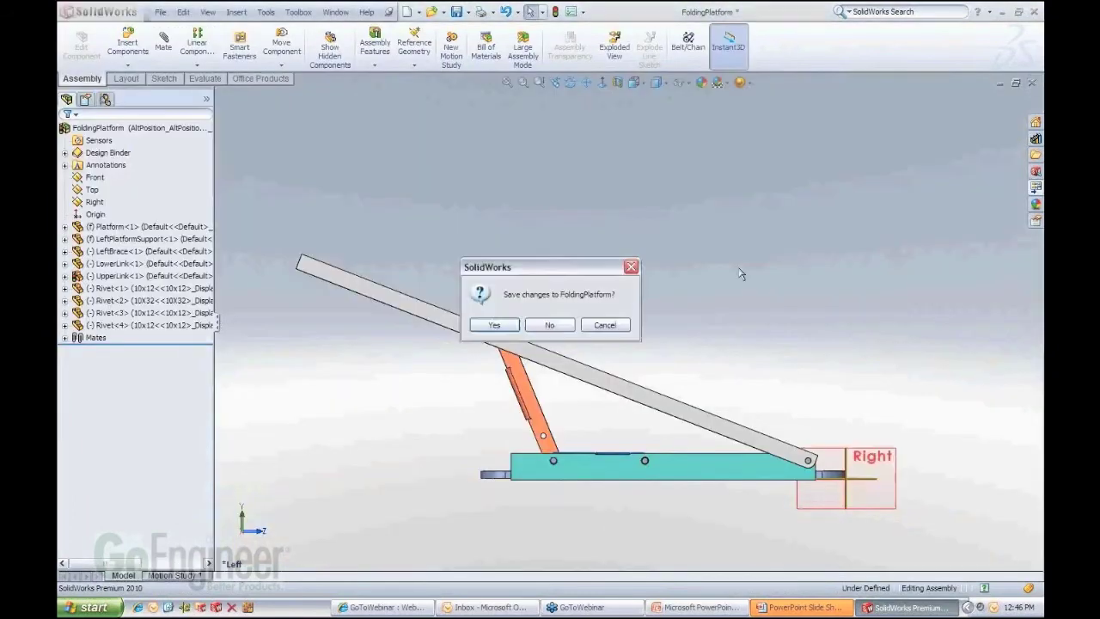
pyautogui.click(550, 325)
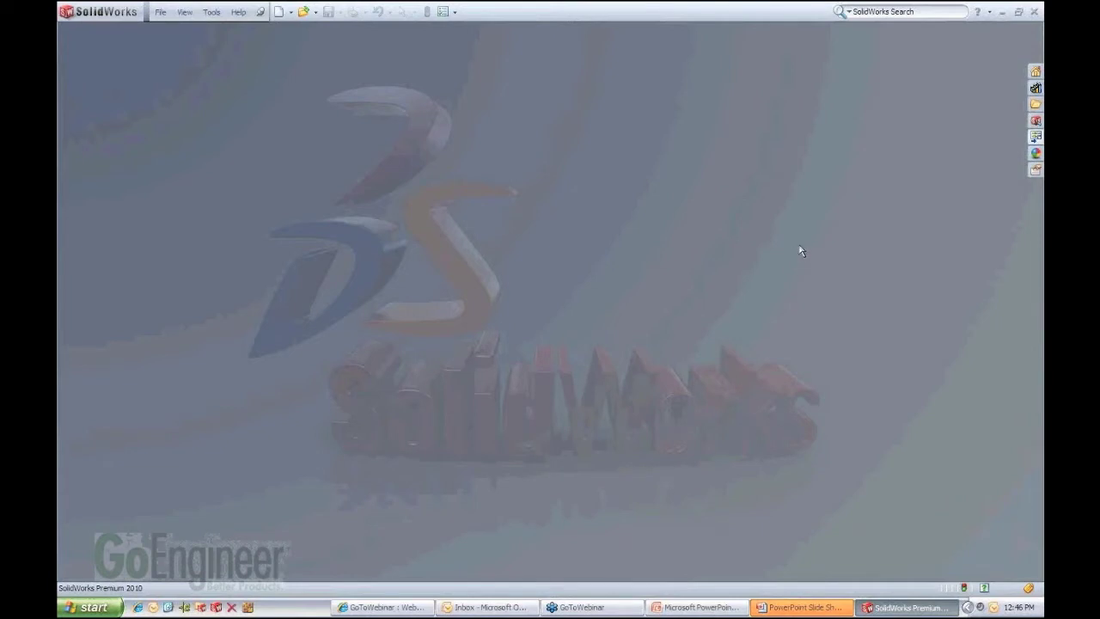
# - Create a new drawing, Draw4, from the Drawing template in the Advanced template list
pyautogui.click(279, 12)
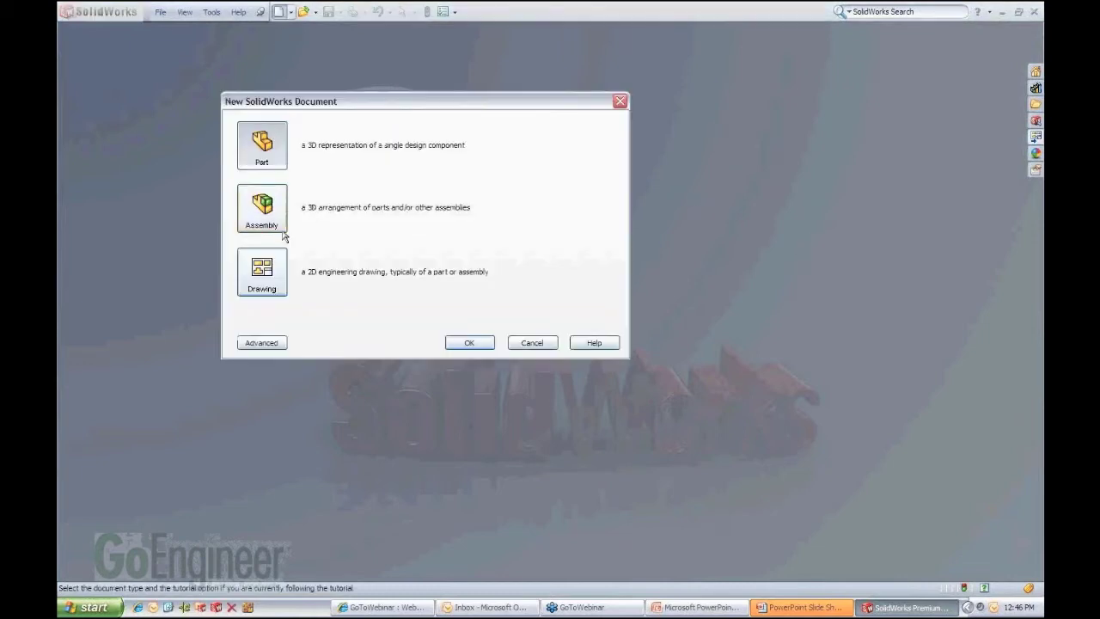
pyautogui.click(264, 280)
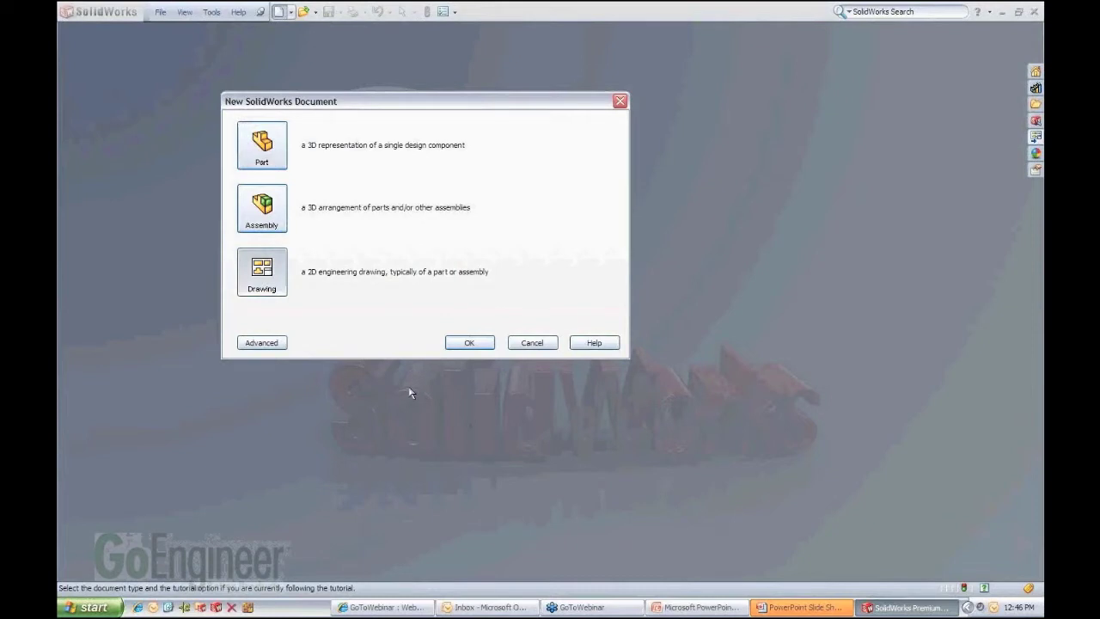
pyautogui.click(273, 343)
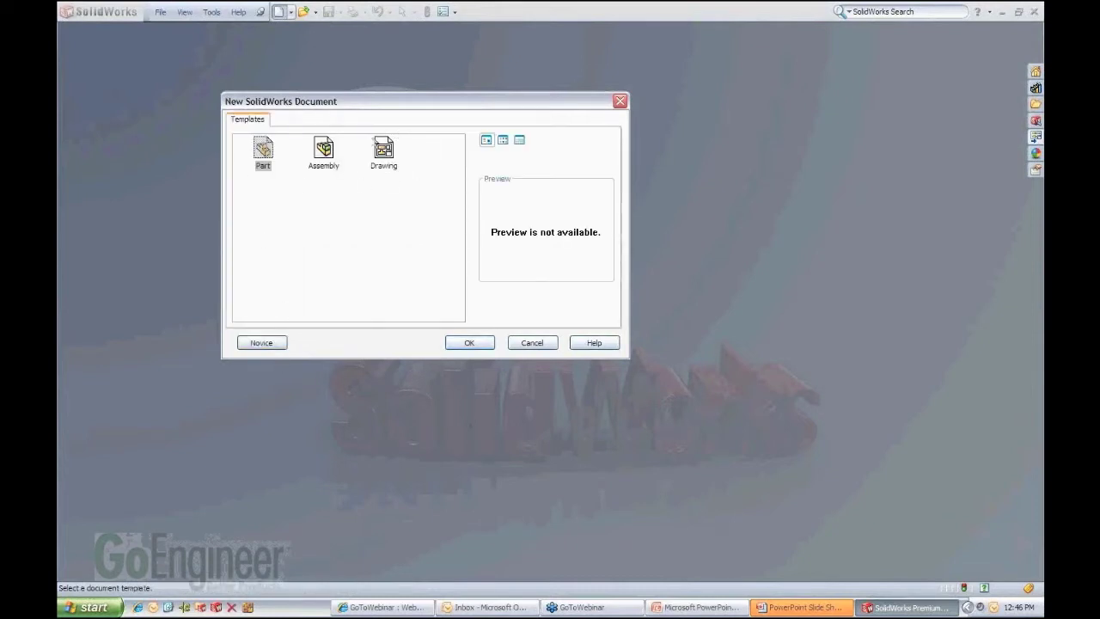
pyautogui.click(388, 155)
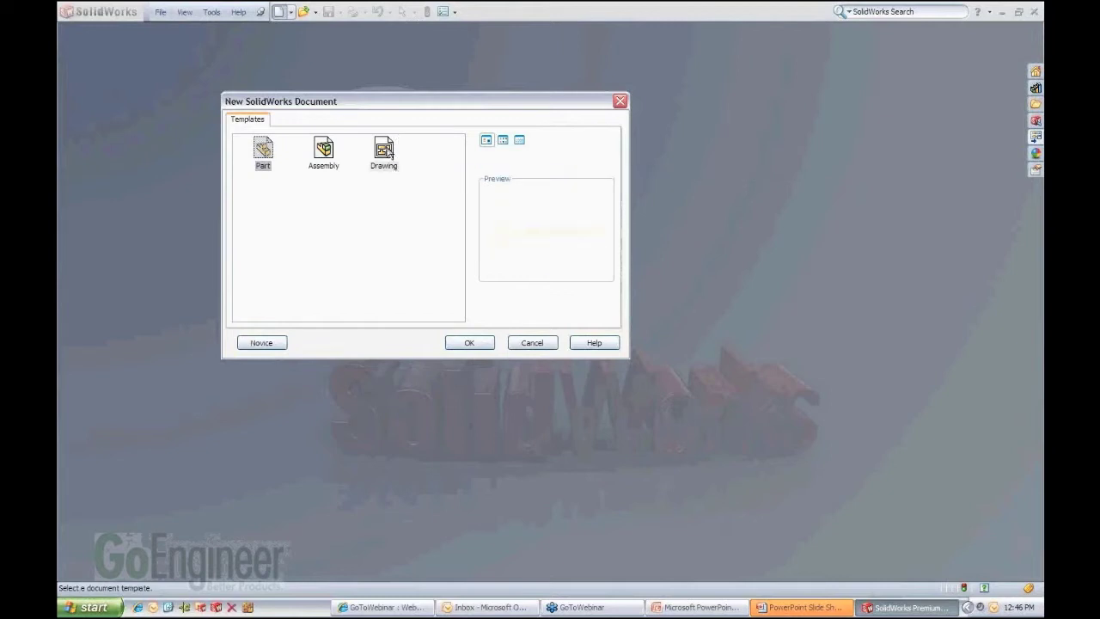
pyautogui.click(470, 344)
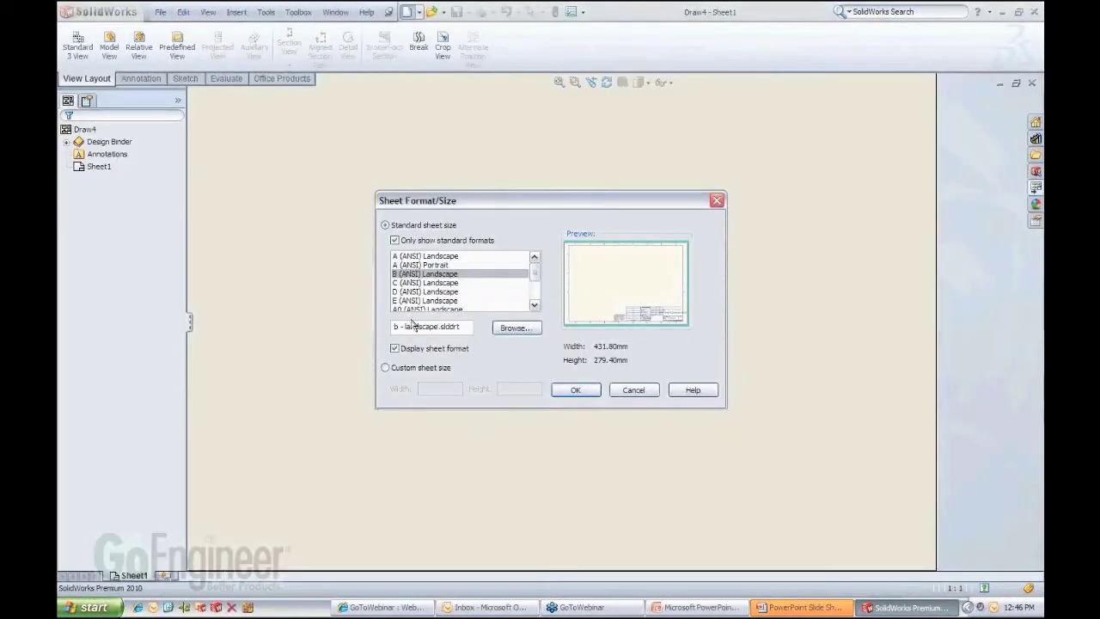
pyautogui.scroll(-1, 536, 277)
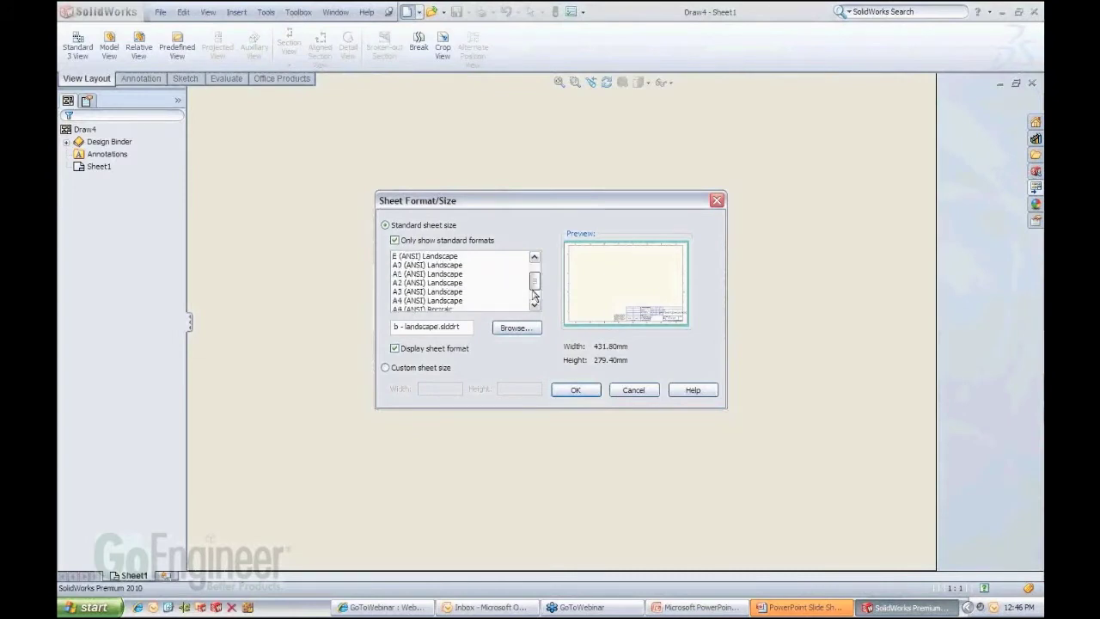
pyautogui.scroll(-5, 538, 282)
pyautogui.scroll(2, 543, 307)
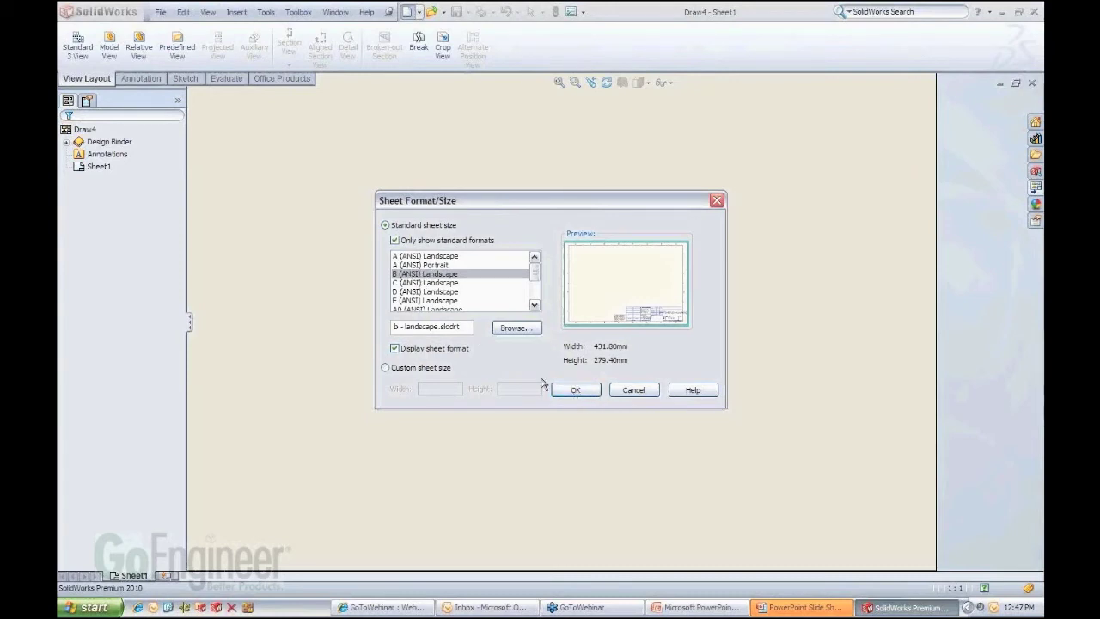
# - Accept the B (ANSI) Landscape sheet size, skip inserting a model, and begin a predefined view
pyautogui.click(577, 391)
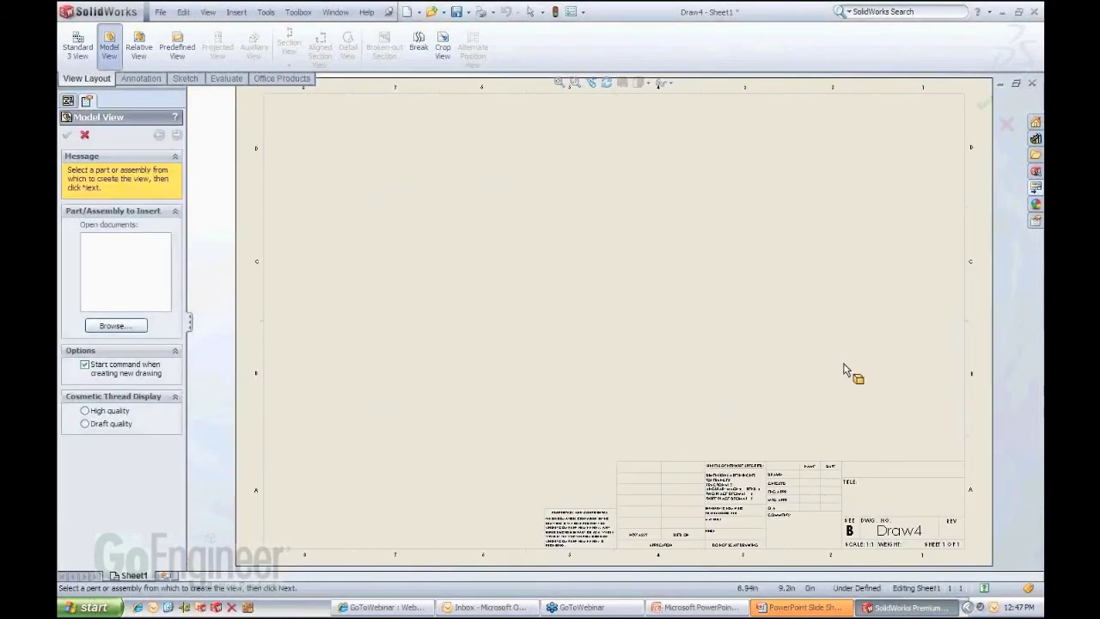
pyautogui.click(85, 135)
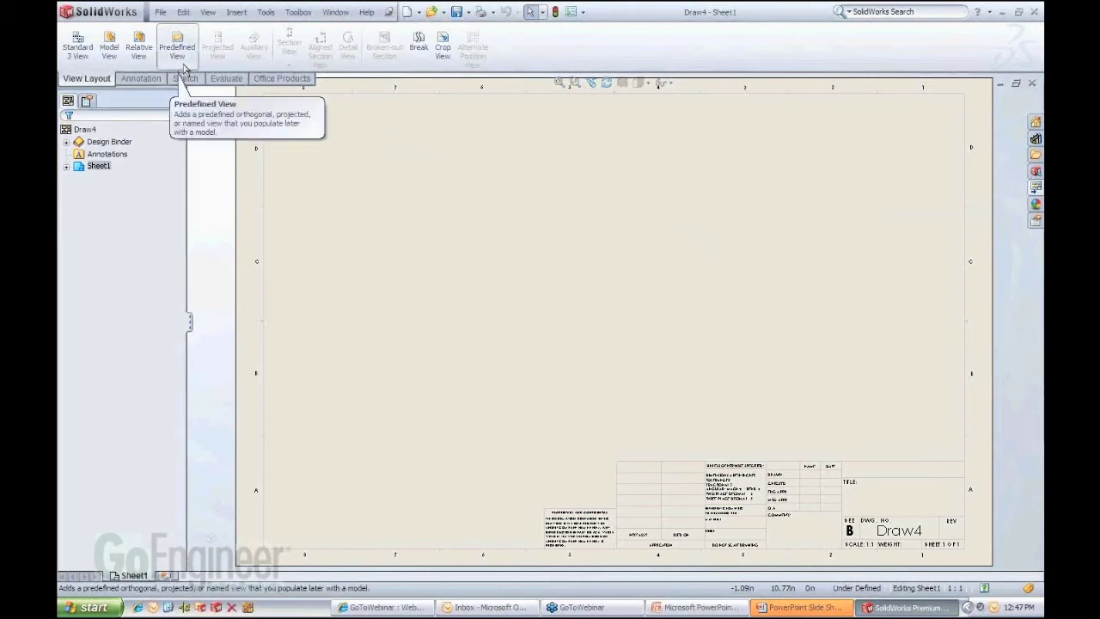
pyautogui.click(182, 69)
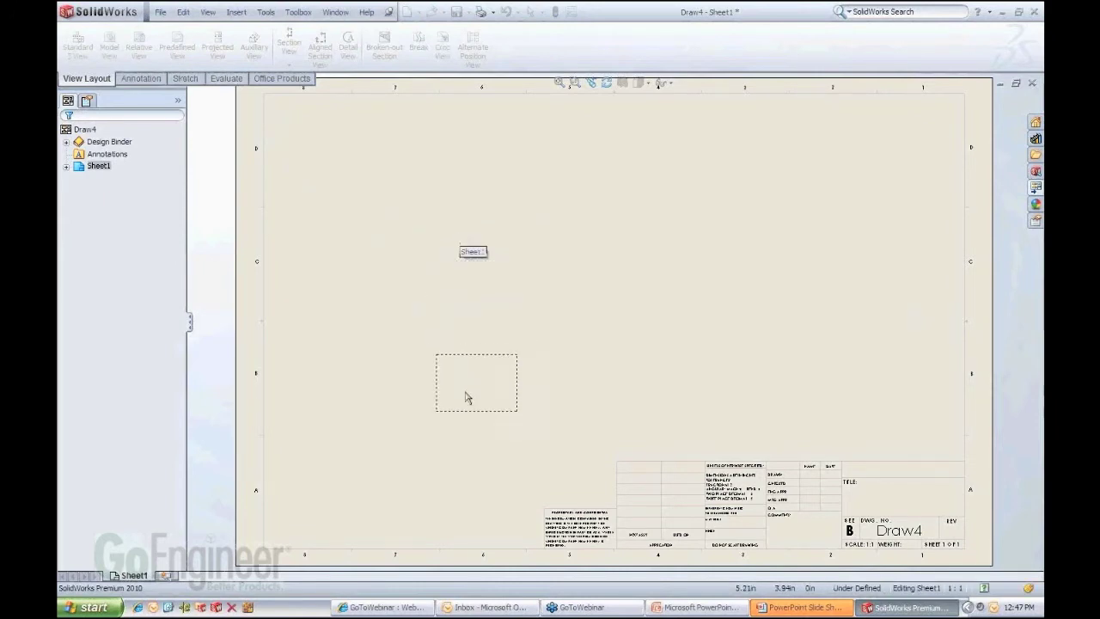
# - Place the empty predefined view as a front view showing hidden lines
pyautogui.click(478, 382)
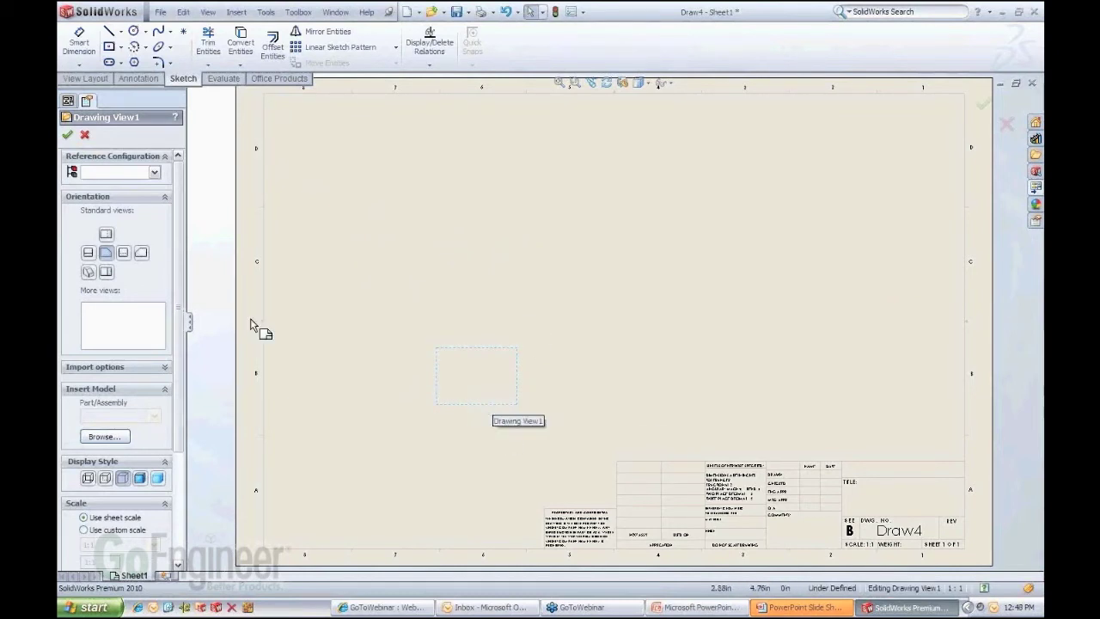
pyautogui.click(107, 253)
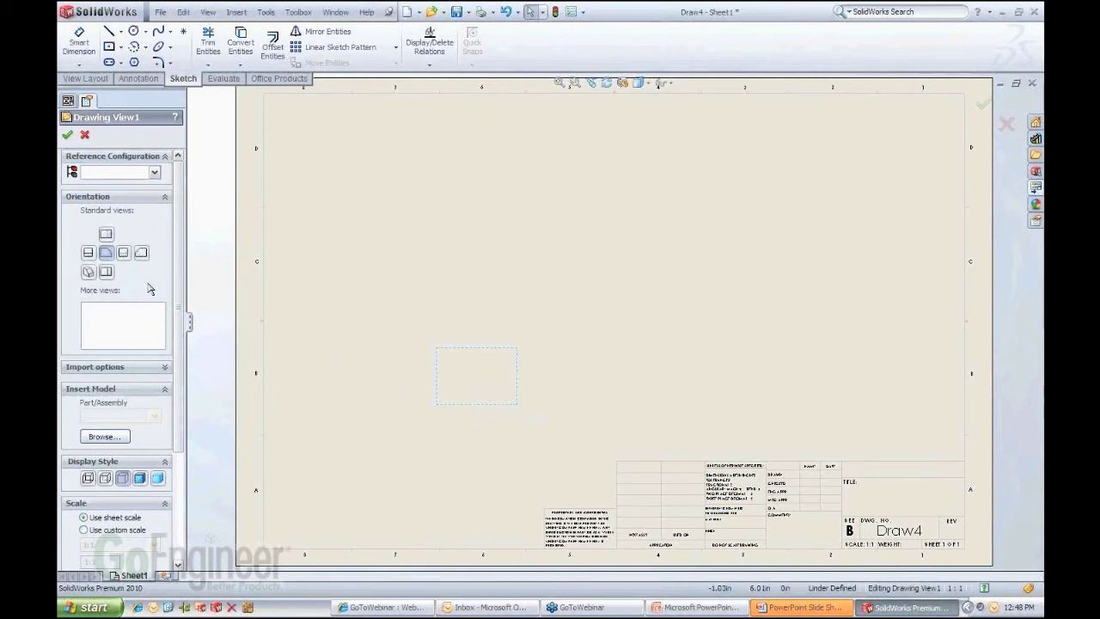
pyautogui.scroll(-3, 142, 301)
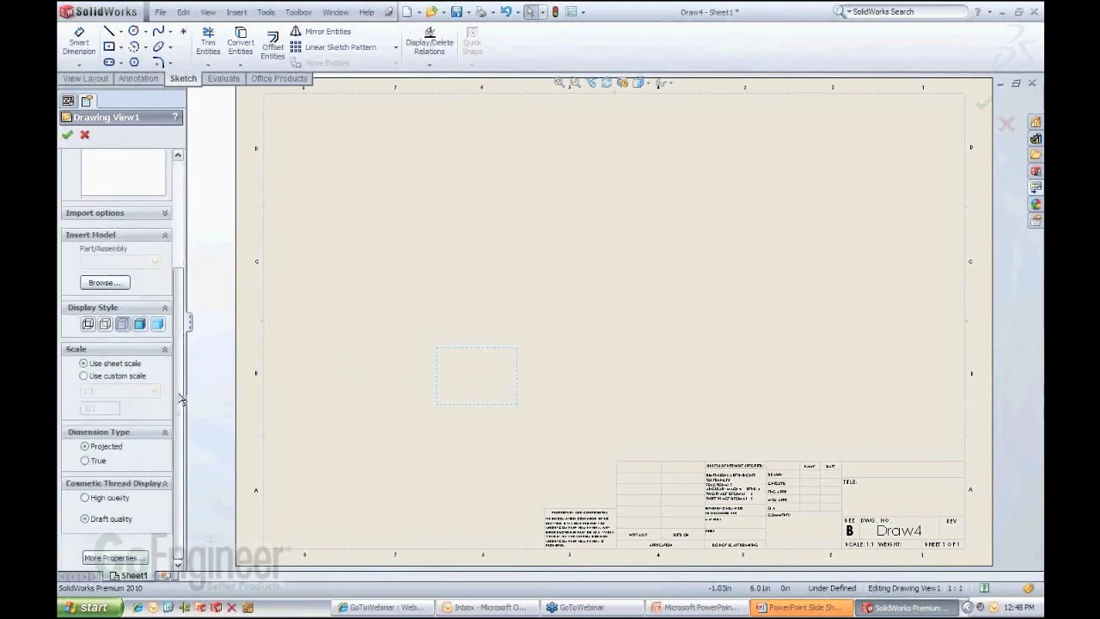
pyautogui.click(105, 324)
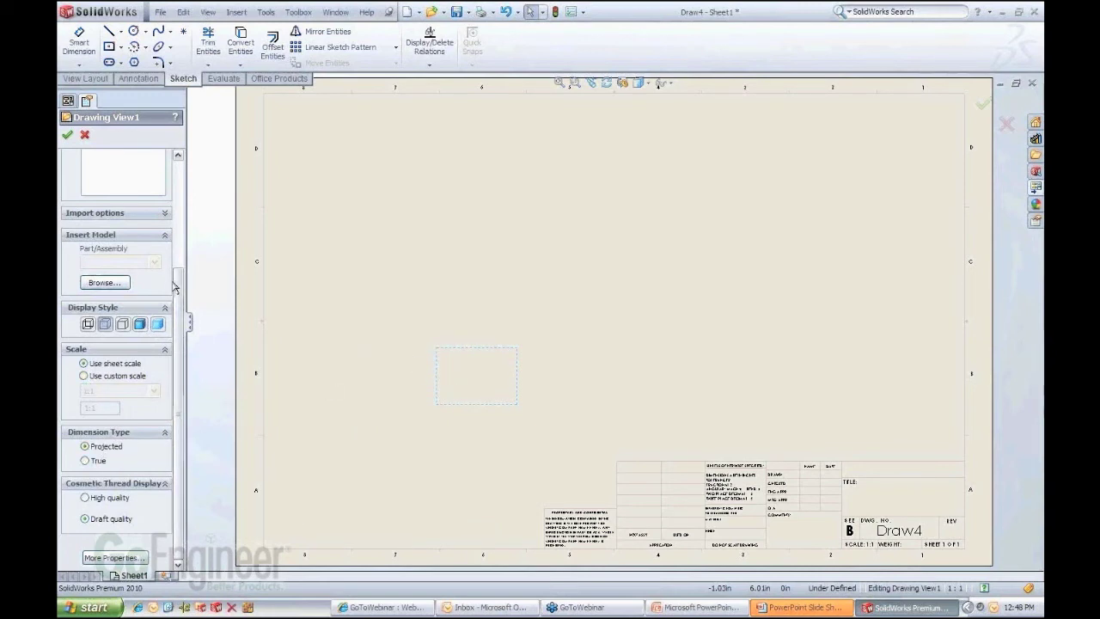
# - Close the Drawing View1 settings and return to editing Sheet1
pyautogui.scroll(5, 172, 286)
pyautogui.click(67, 134)
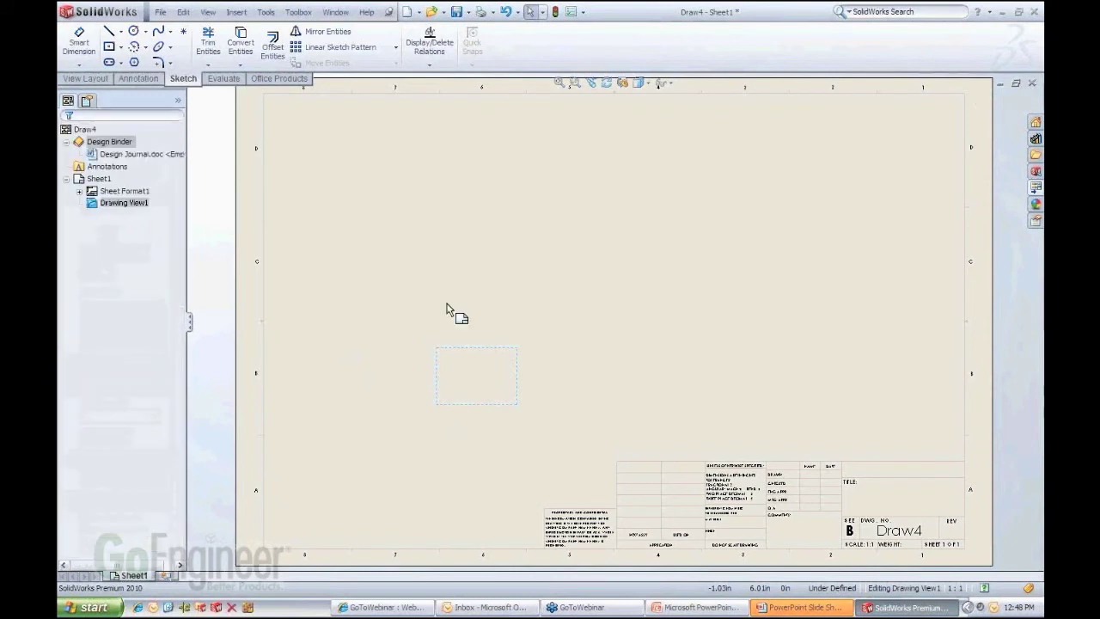
pyautogui.click(674, 393)
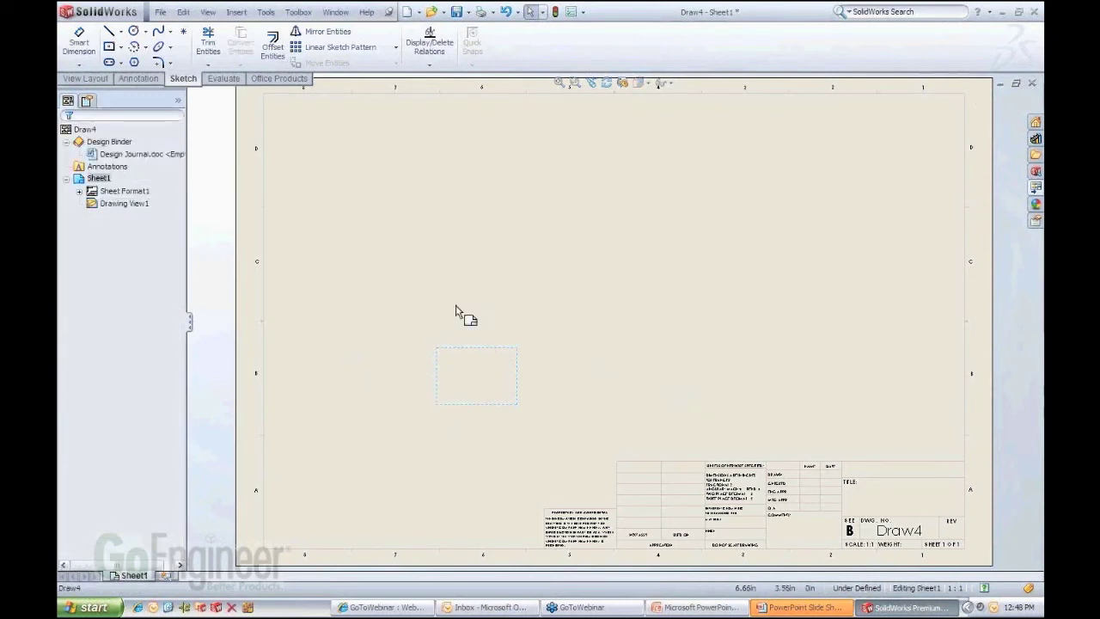
pyautogui.click(457, 407)
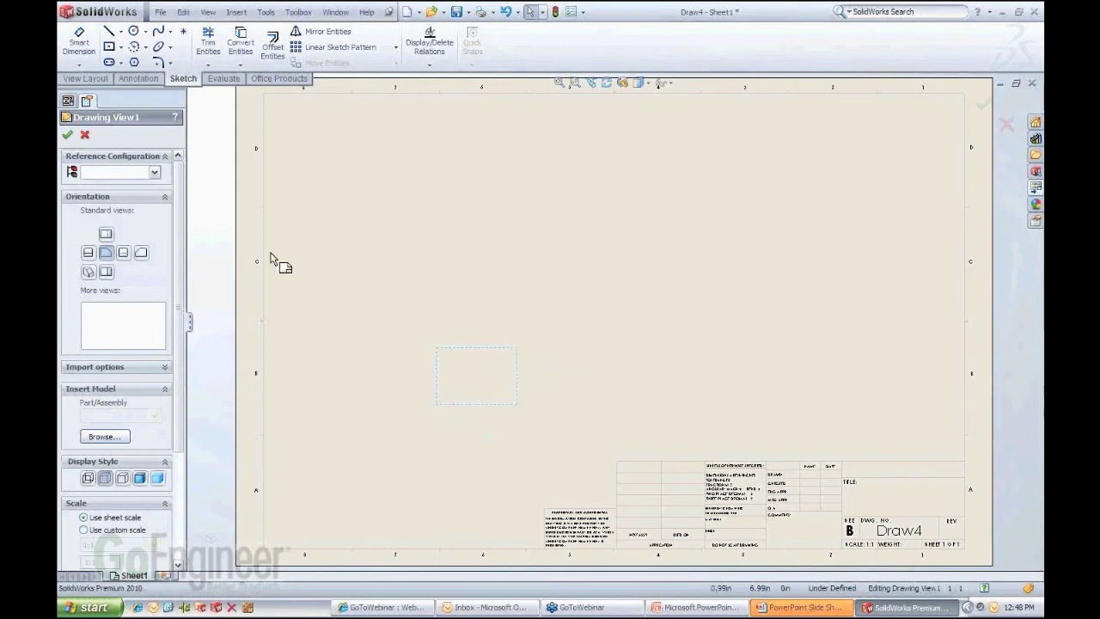
# - Add projected views above and to the right of the front view
pyautogui.click(85, 80)
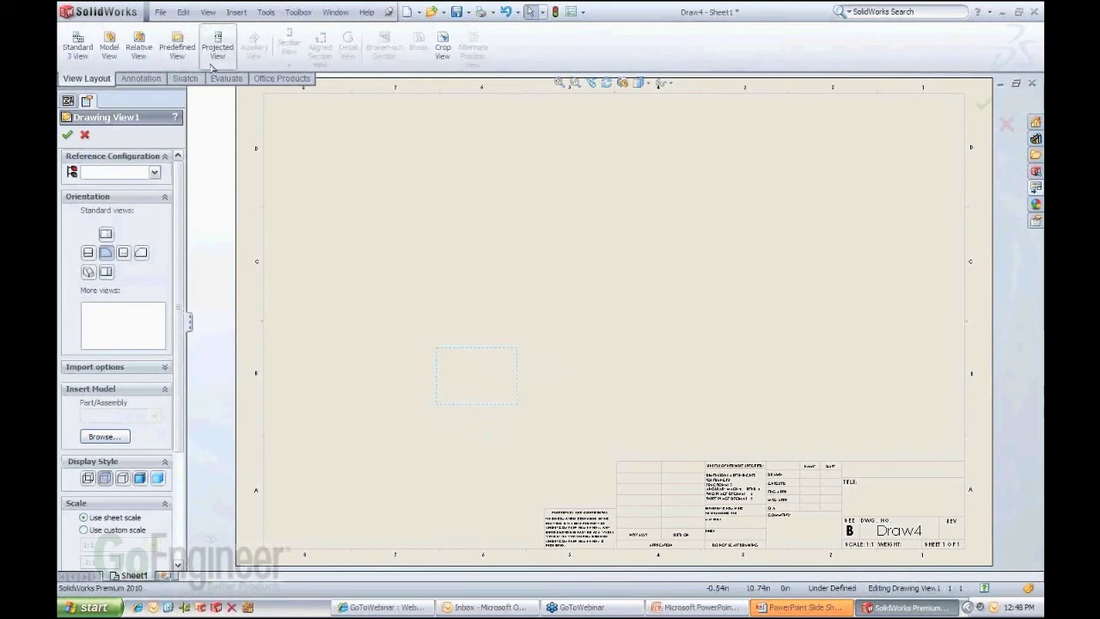
pyautogui.click(215, 52)
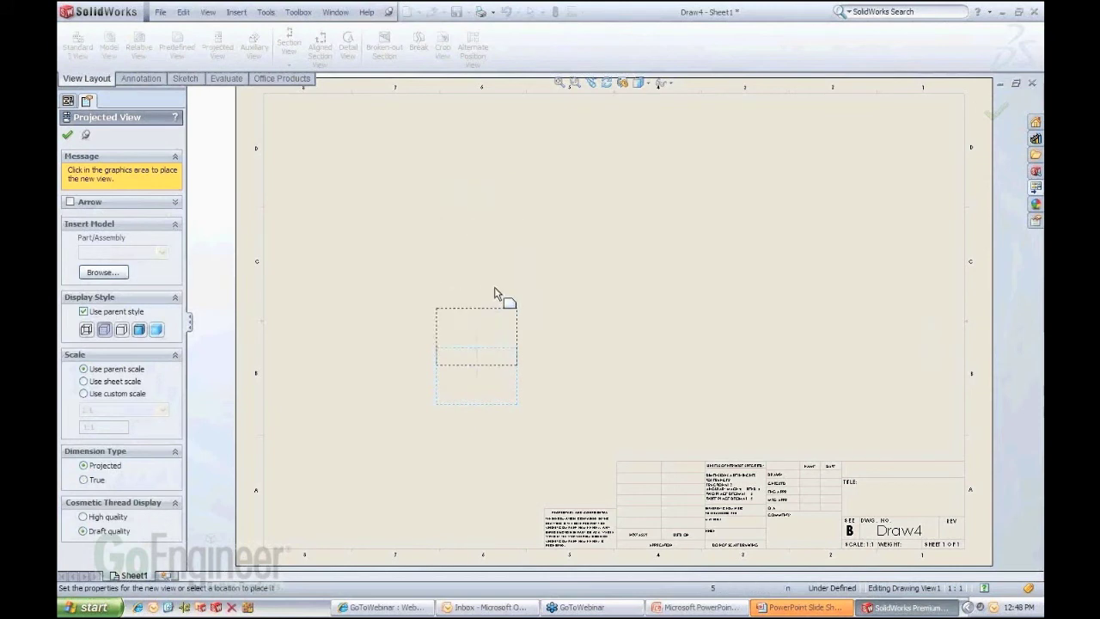
pyautogui.click(495, 232)
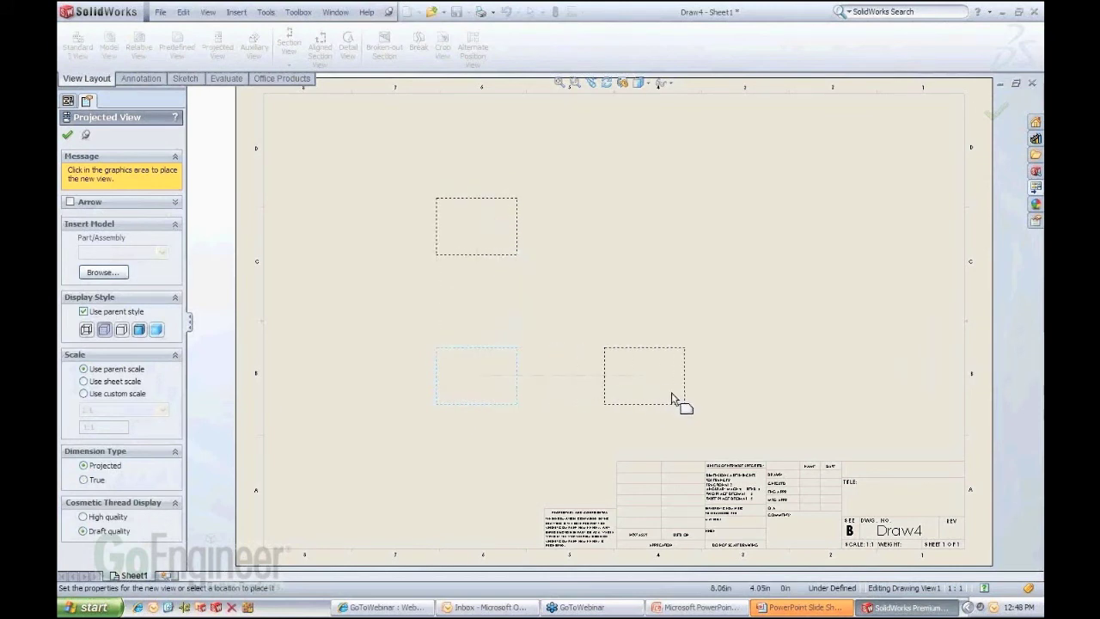
pyautogui.click(709, 398)
pyautogui.press('Escape')
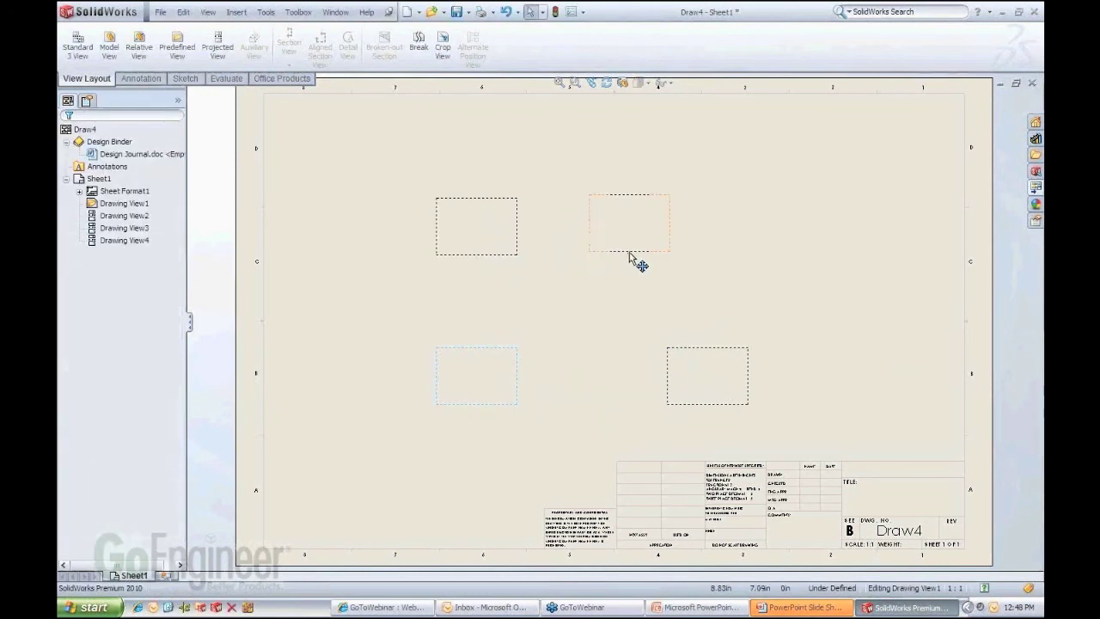
# - Arrange the four views, with Drawing View4 at the sheet's upper right
pyautogui.moveTo(634, 251)
pyautogui.mouseDown()
pyautogui.moveTo(831, 230)
pyautogui.moveTo(813, 229)
pyautogui.mouseUp()
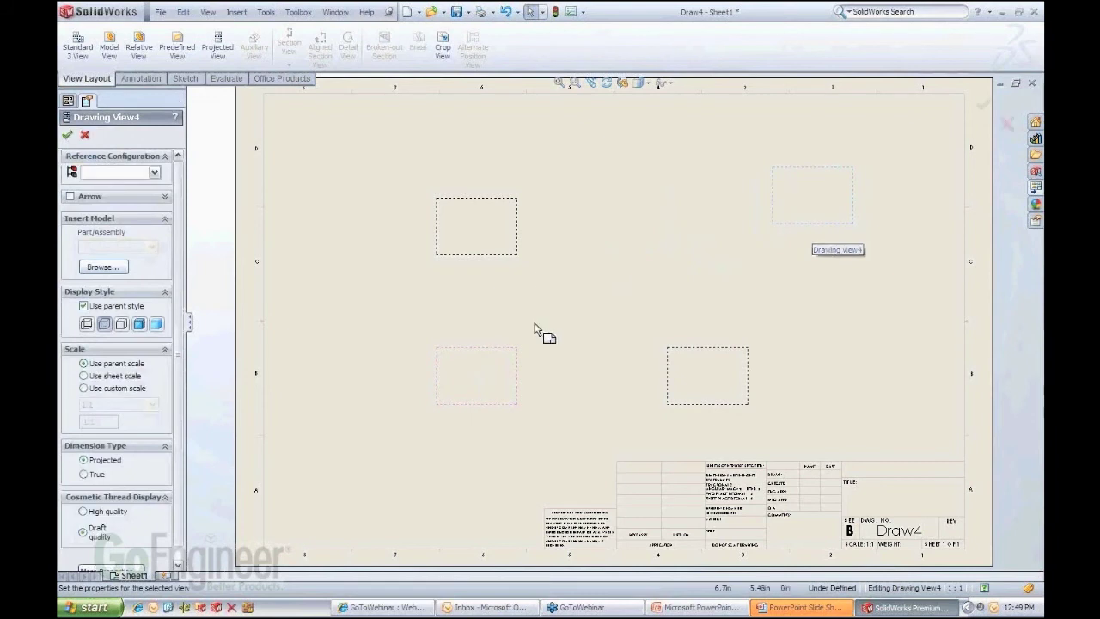
pyautogui.moveTo(493, 403)
pyautogui.mouseDown()
pyautogui.moveTo(450, 403)
pyautogui.moveTo(450, 388)
pyautogui.mouseUp()
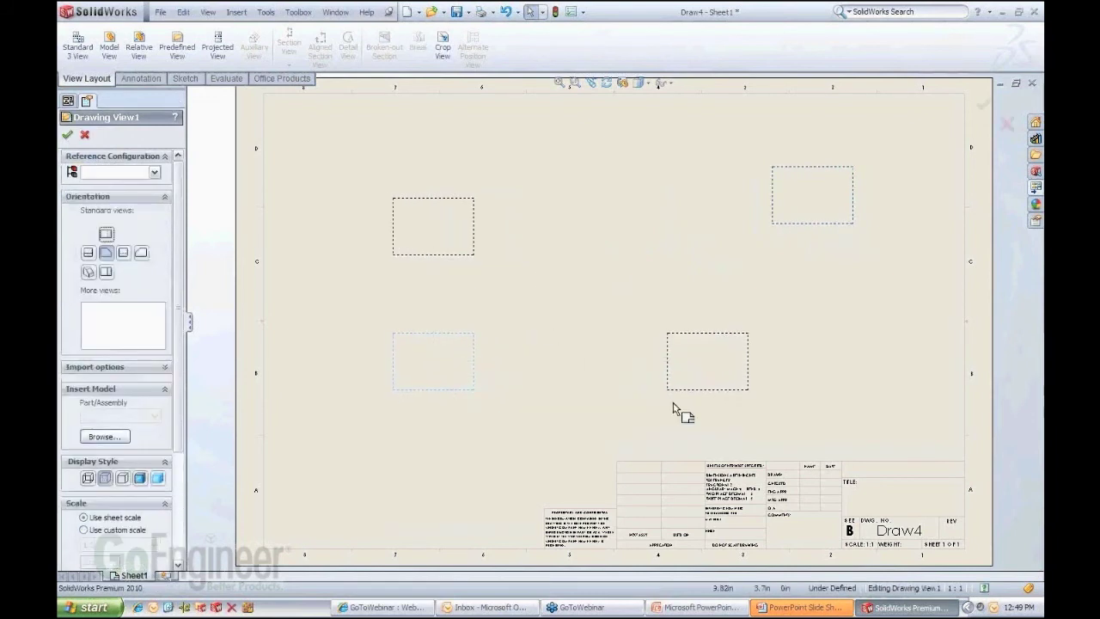
pyautogui.moveTo(675, 397); pyautogui.dragTo(638, 400)
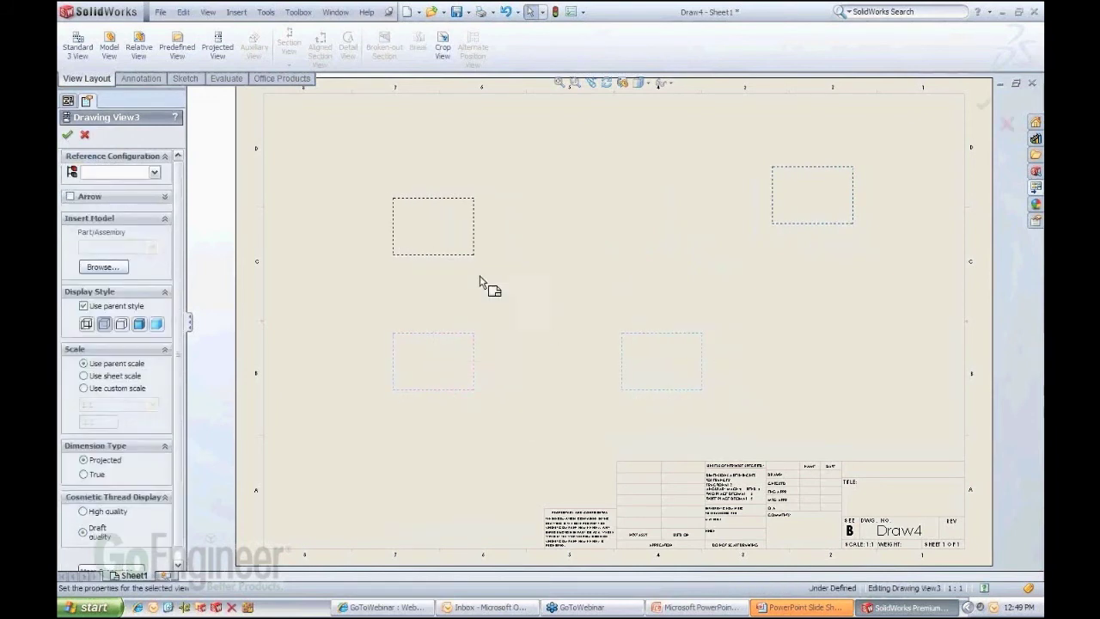
pyautogui.moveTo(468, 265); pyautogui.dragTo(464, 233)
# - Give Drawing View4 its own Shaded display style instead of the parent style
pyautogui.click(793, 211)
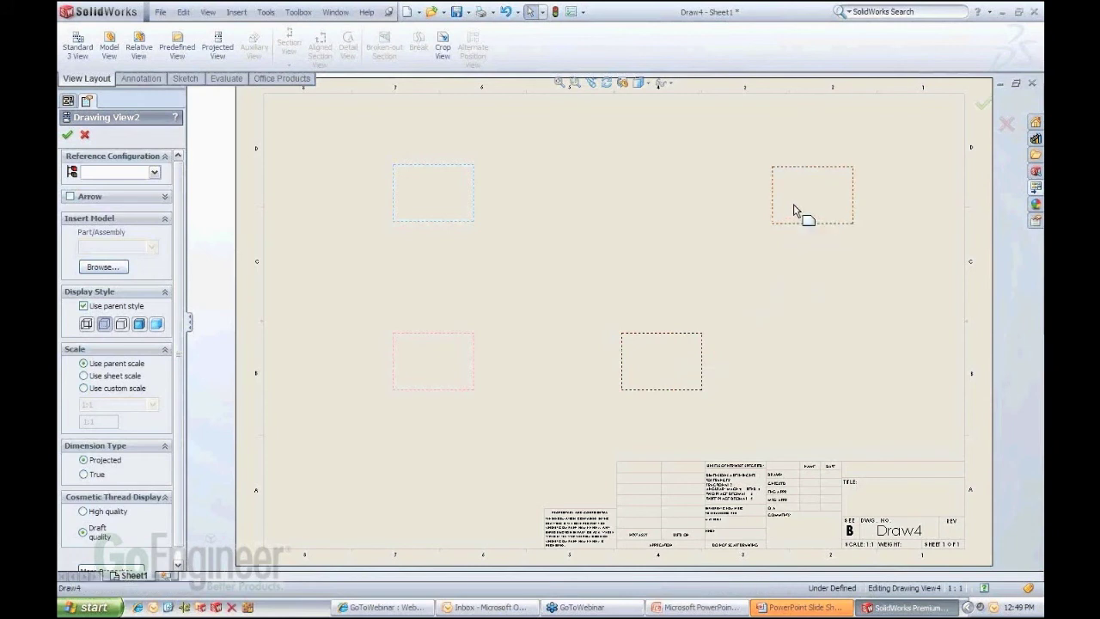
pyautogui.click(155, 324)
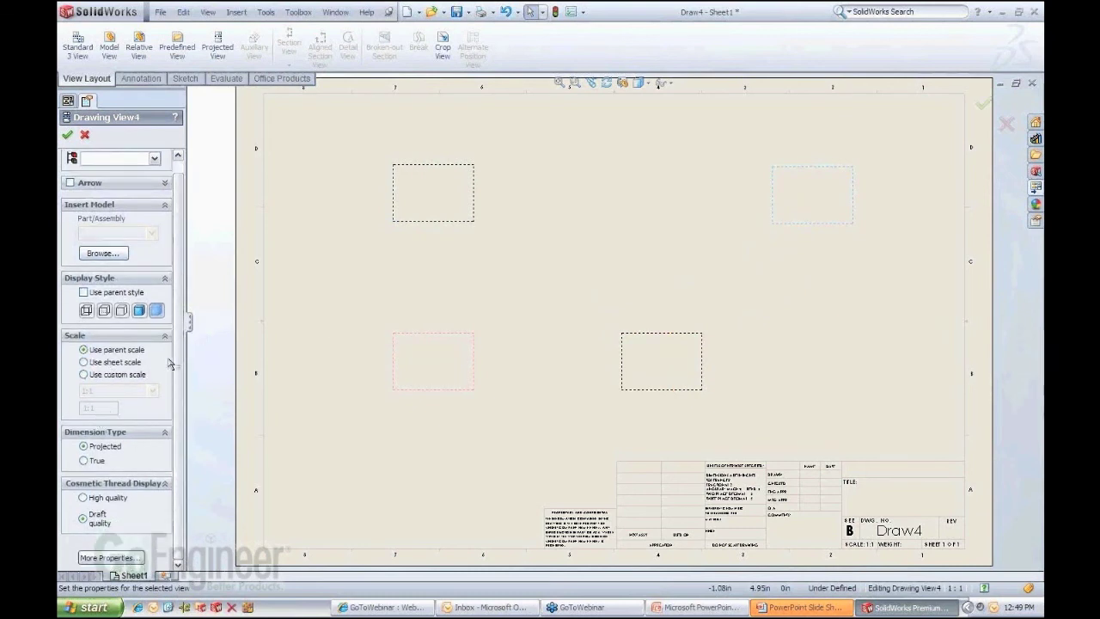
pyautogui.scroll(1, 180, 331)
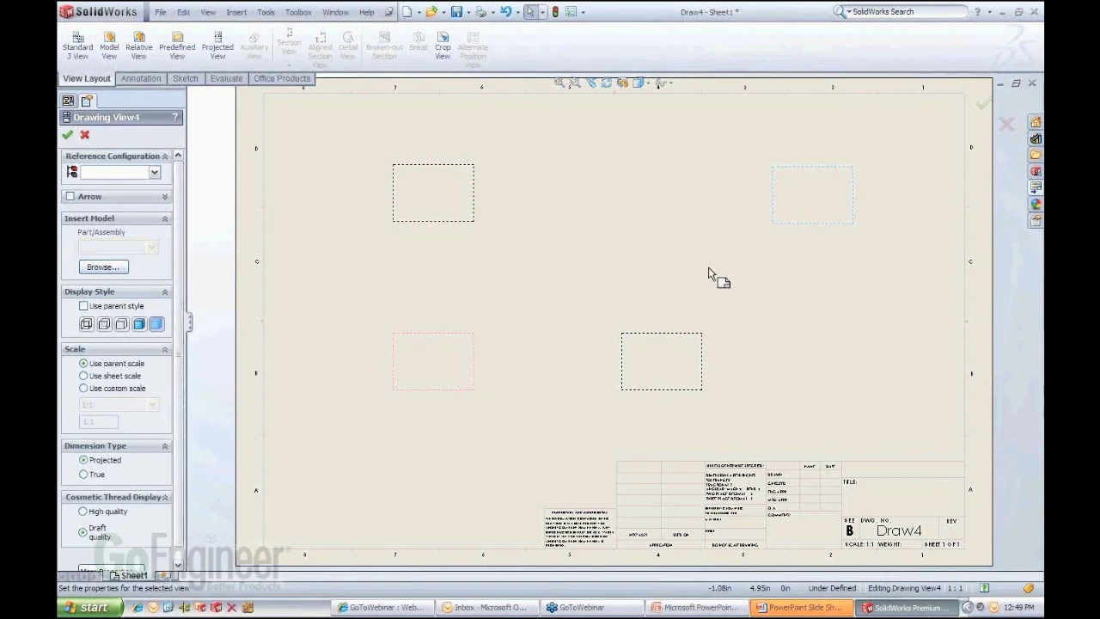
pyautogui.press('Escape')
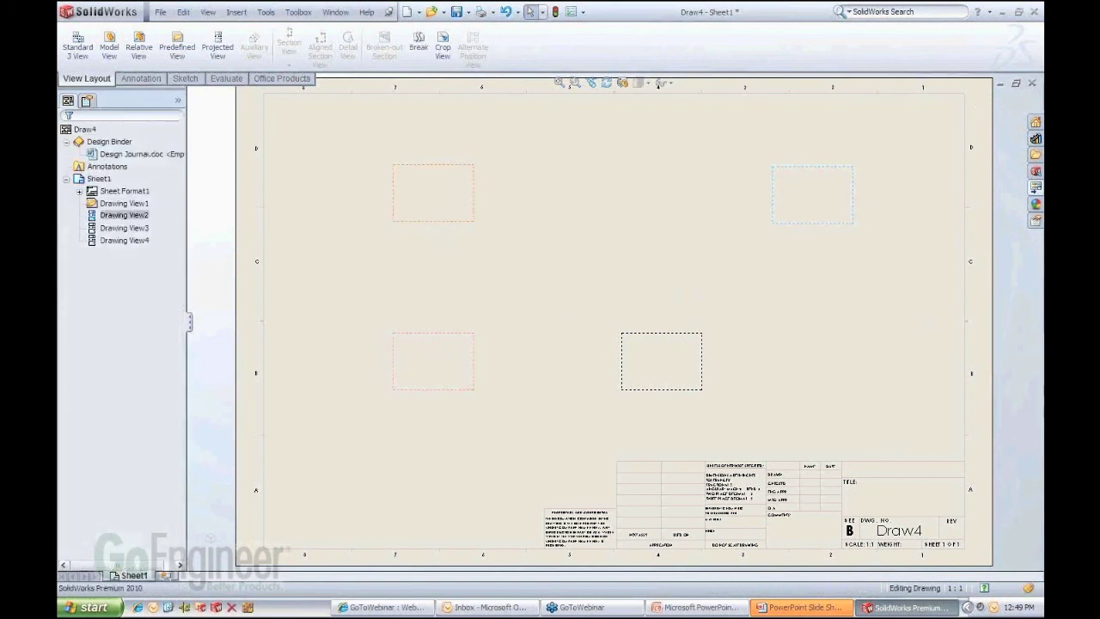
# - Check the settings of Drawing View2 and Drawing View3, then return to Sheet1
pyautogui.click(432, 220)
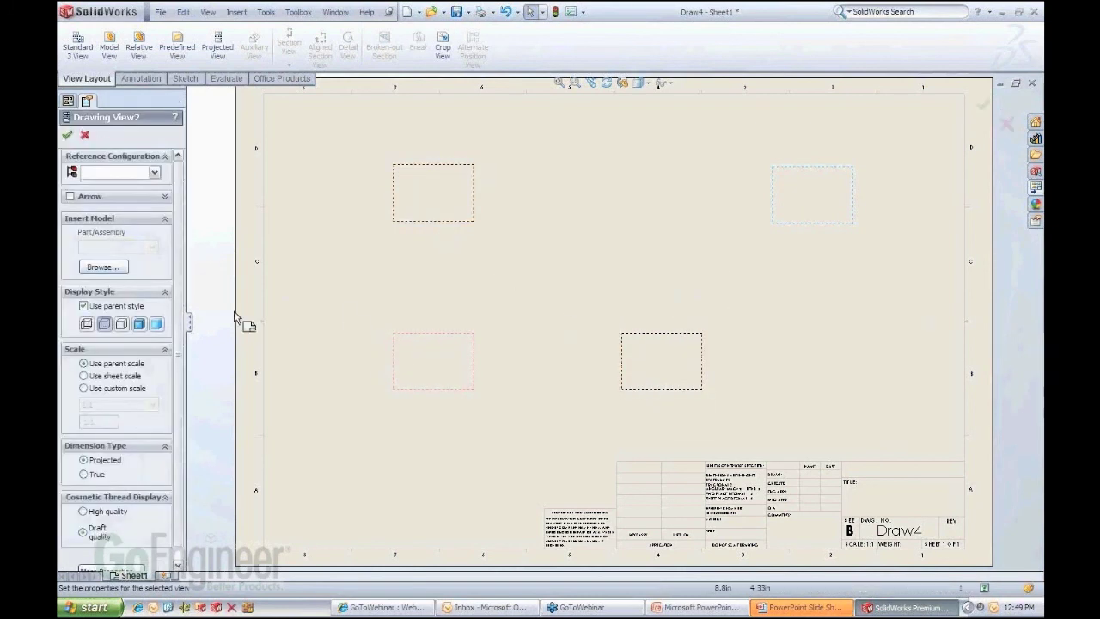
pyautogui.click(638, 387)
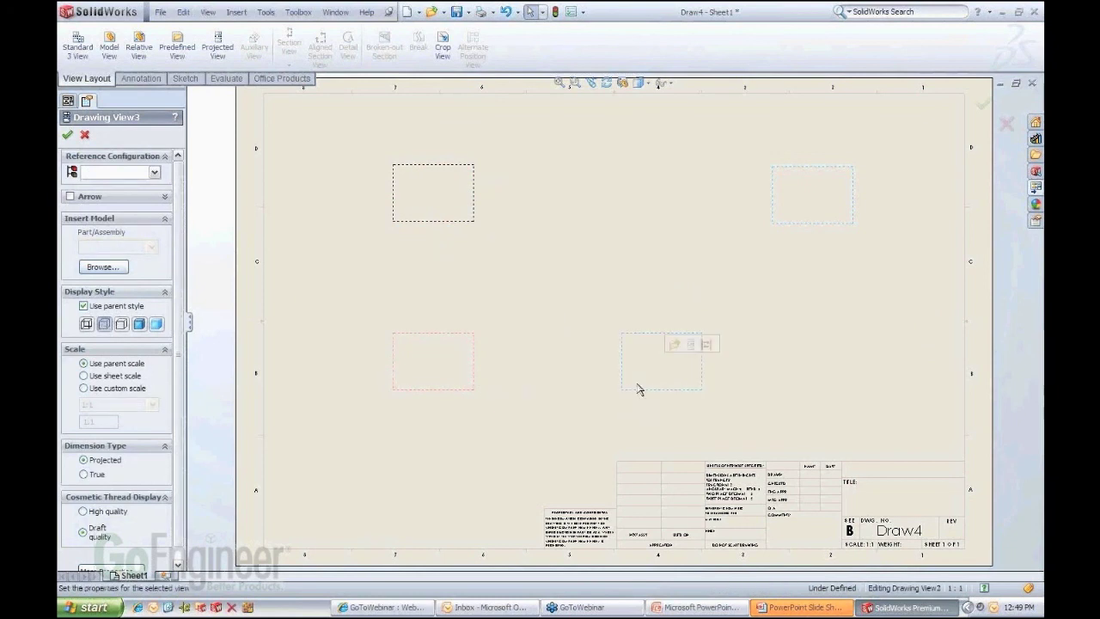
pyautogui.click(245, 229)
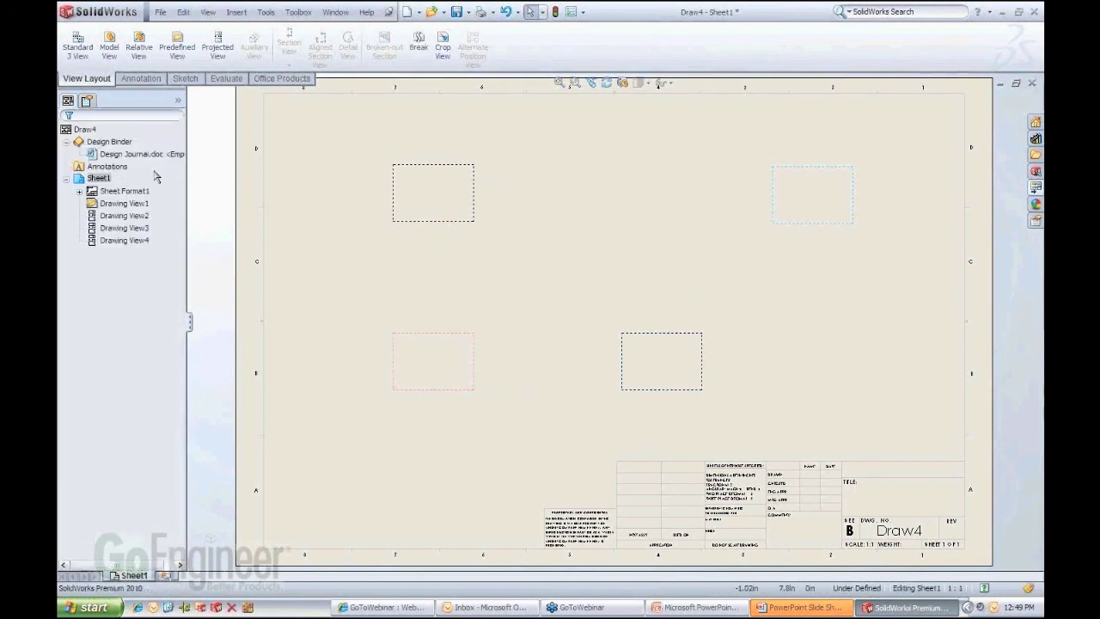